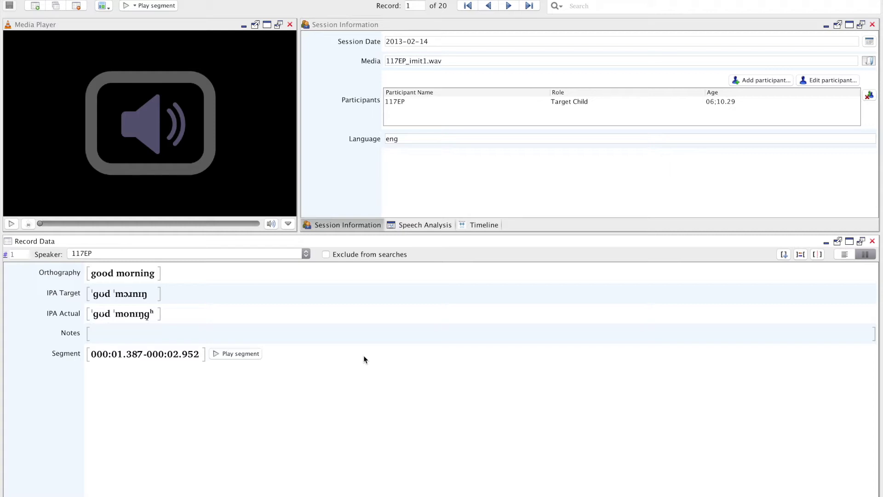
Step: Open the IPA Lookup view and dock it alongside Session Information, Speech Analysis and Timeline
left_click(288, 223)
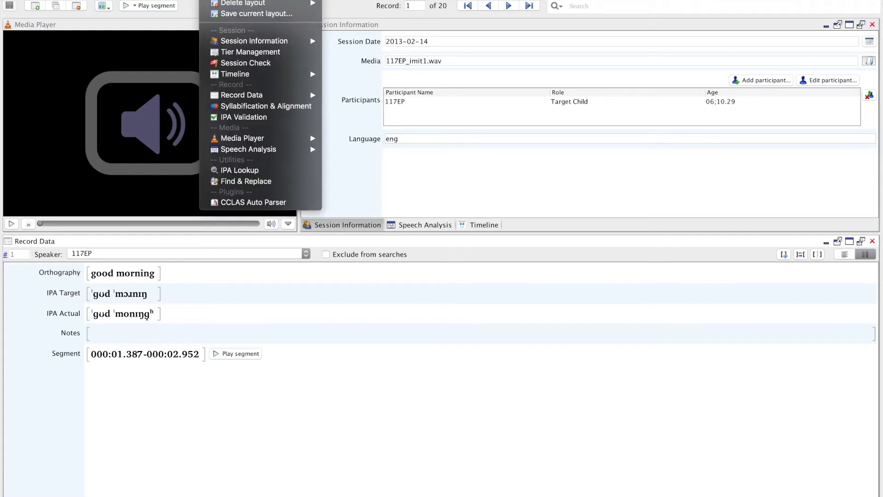
left_click(245, 171)
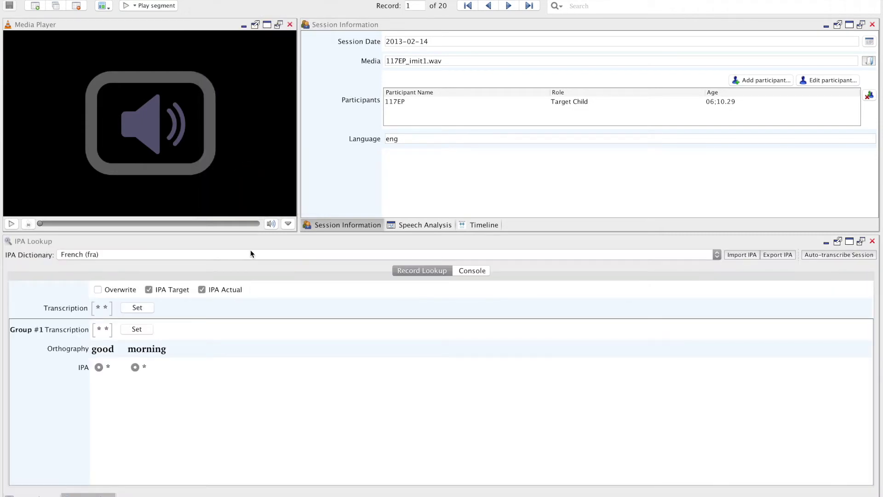
left_click_drag(252, 242, 571, 93)
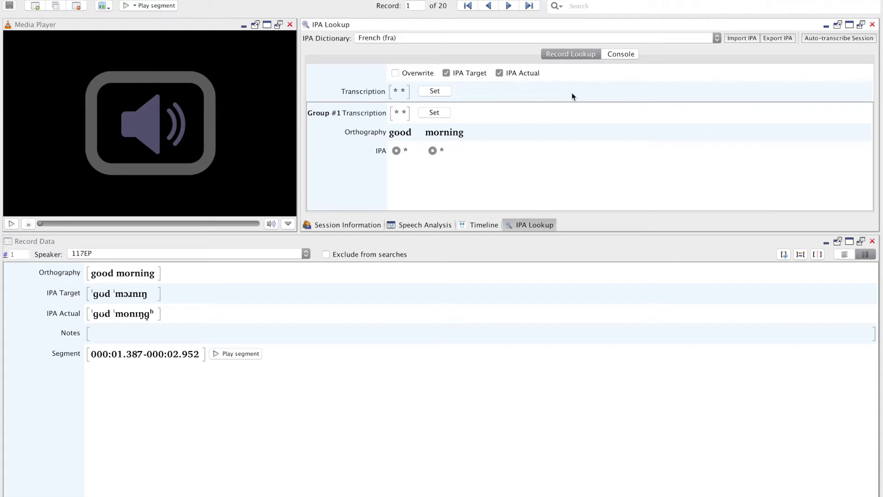
Step: Look through the available IPA dictionaries and select English (eng) for the lookup
left_click(588, 38)
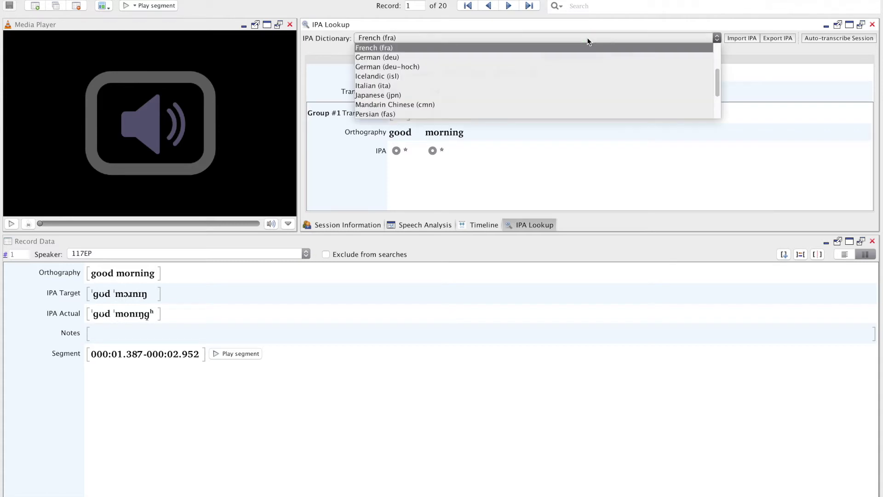
scroll(578, 64, "up", 3)
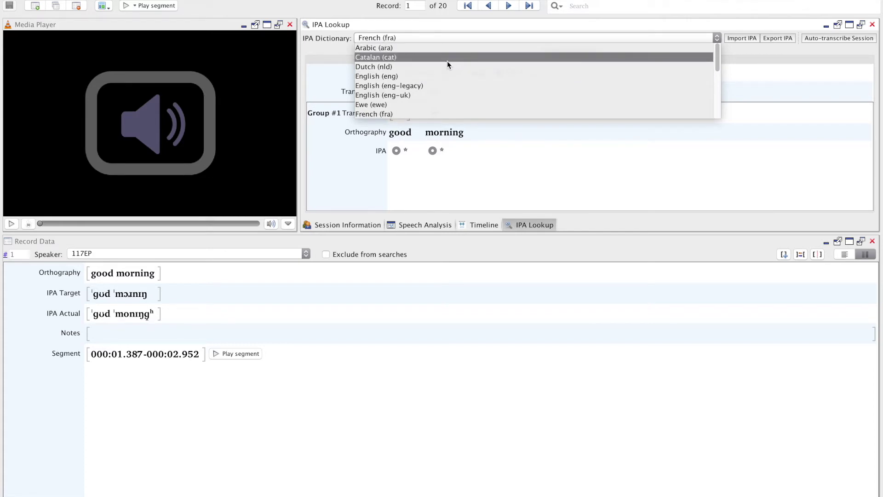
scroll(451, 97, "down", 1)
scroll(451, 98, "down", 1)
scroll(450, 87, "down", 7)
scroll(449, 85, "down", 4)
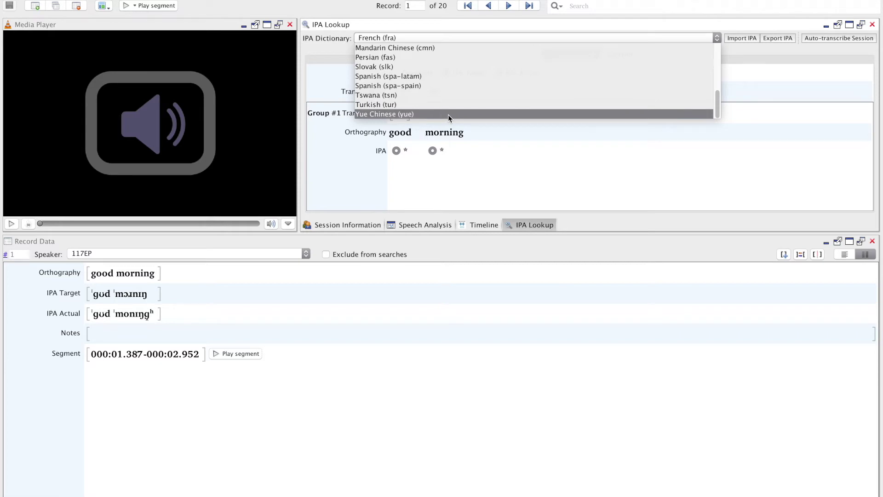
scroll(448, 115, "up", 2)
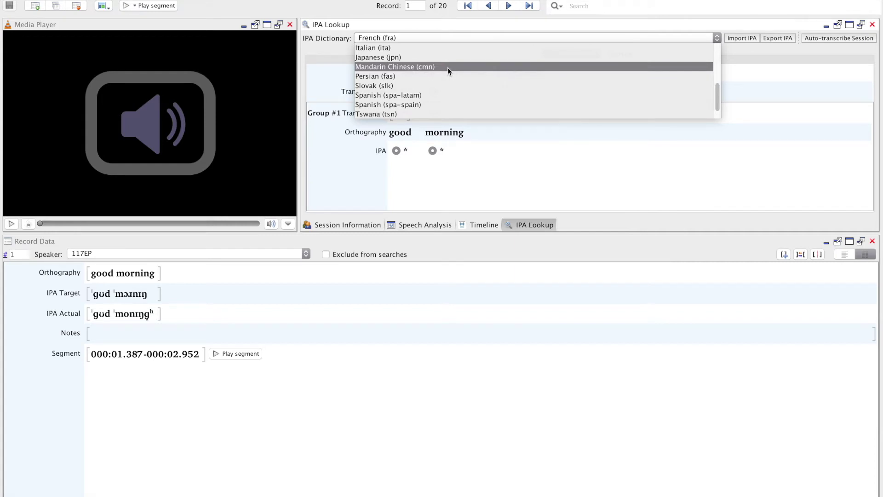
scroll(448, 67, "up", 6)
scroll(448, 71, "up", 2)
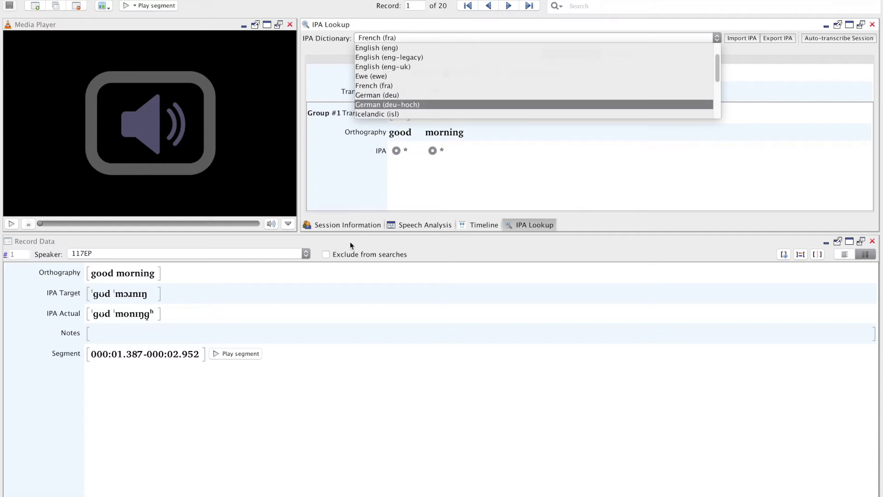
left_click(475, 49)
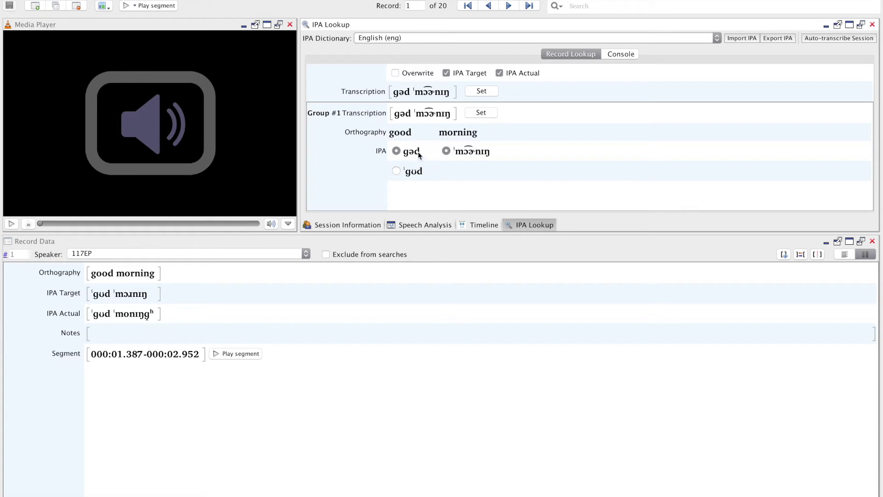
Step: Choose ˈɡʊd as the form of "good" and overwrite record 1's IPA Target and IPA Actual with the full looked-up transcription
left_click(396, 171)
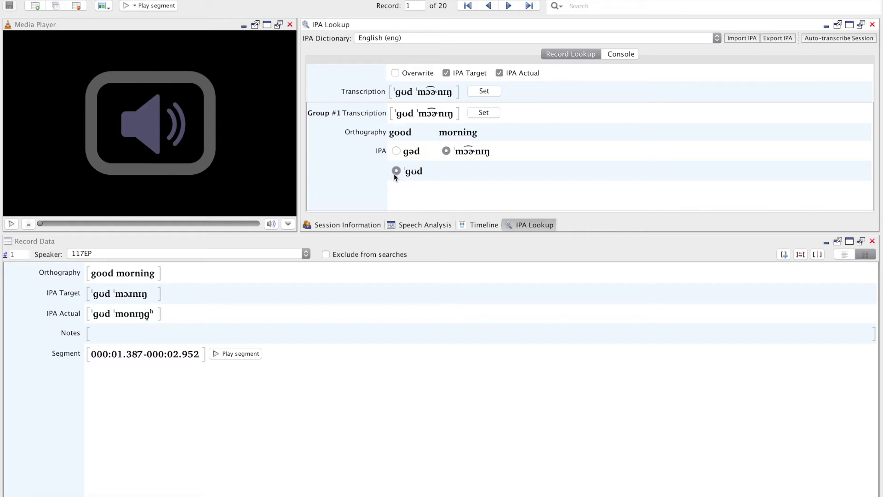
left_click_drag(400, 233, 401, 242)
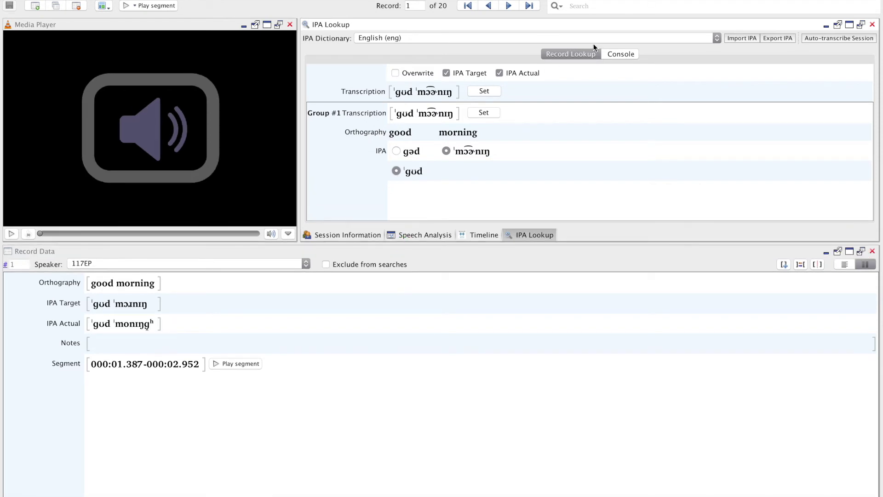
left_click(508, 5)
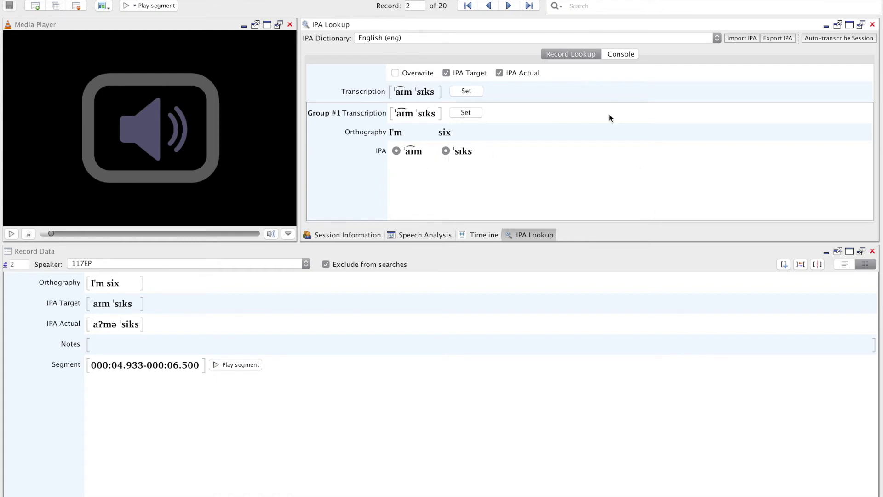
left_click(488, 5)
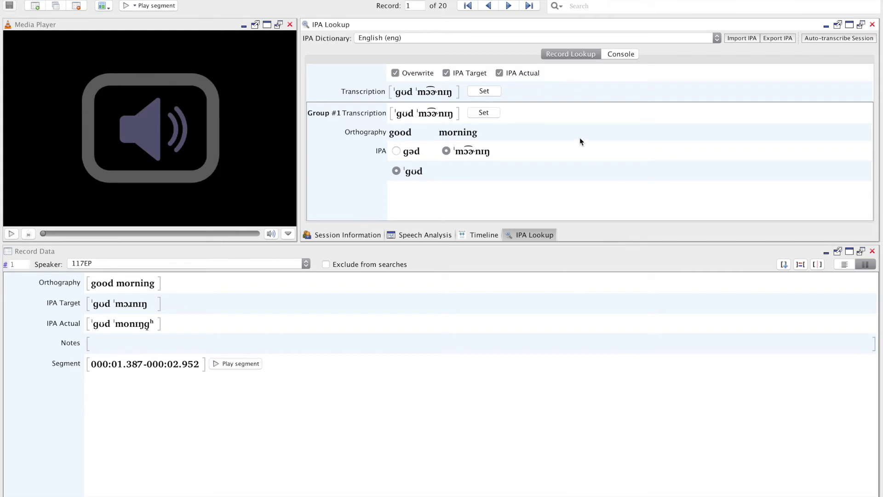
left_click(485, 92)
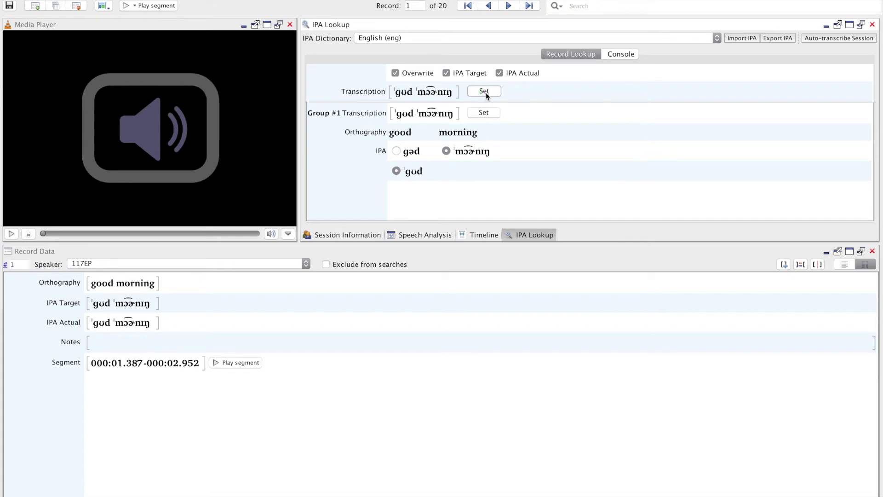
Step: Examine record 1's IPA Actual transcription and check the lookup for record 2, returning to record 1
left_click_drag(158, 326, 89, 324)
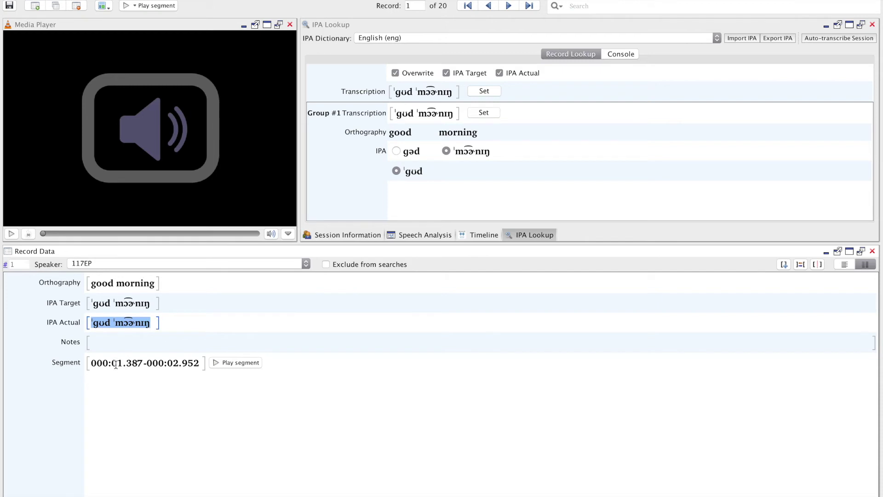
left_click(147, 321)
left_click_drag(154, 322, 88, 319)
left_click(509, 6)
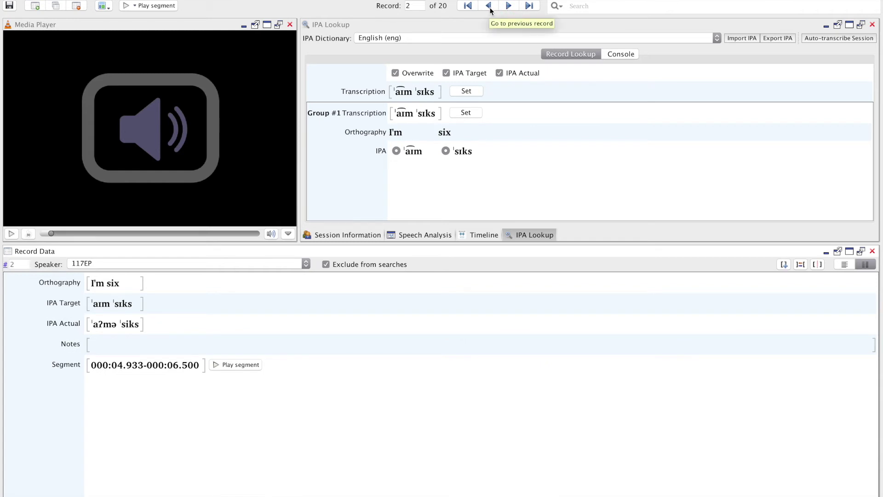
left_click(490, 7)
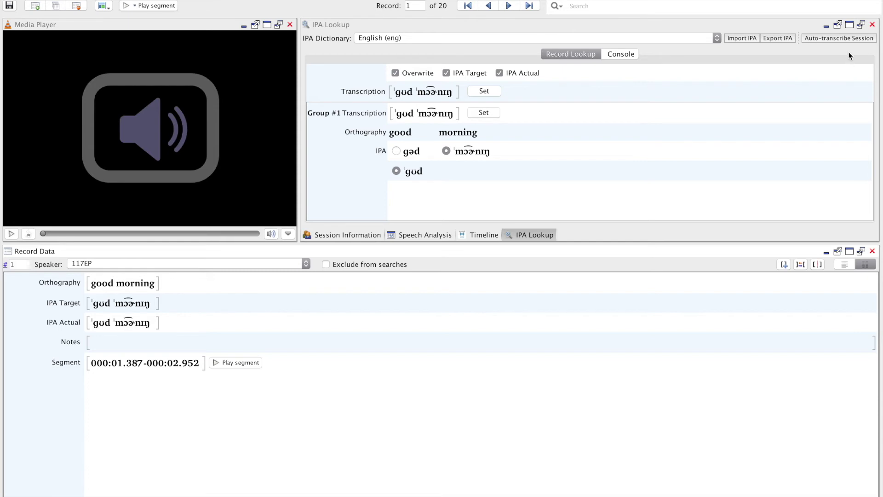
Step: Auto-transcribe IPA Target and IPA Actual for all records with the English-simple (eng-simple) syllabifier, overwriting existing transcriptions
left_click(823, 38)
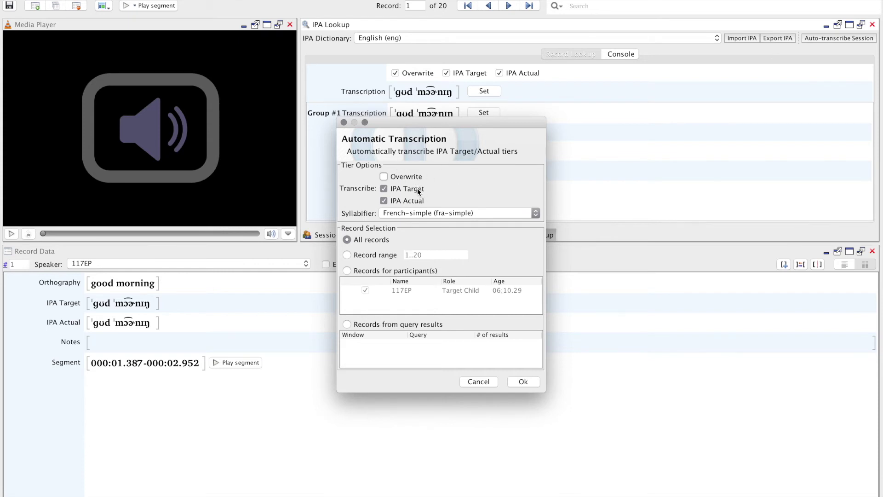
left_click(497, 212)
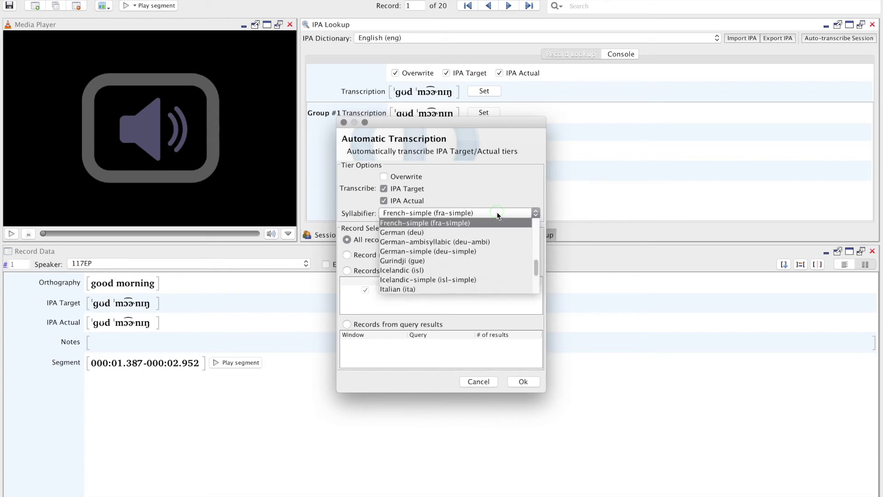
scroll(473, 259, "up", 2)
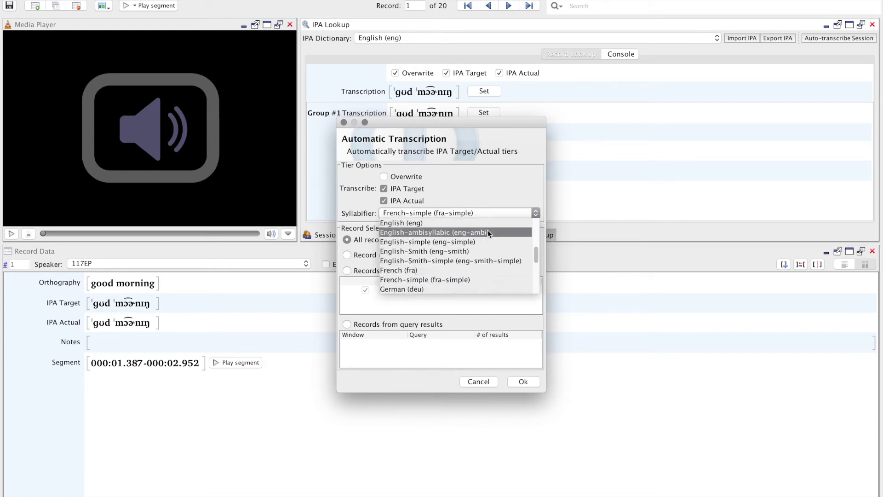
left_click(488, 242)
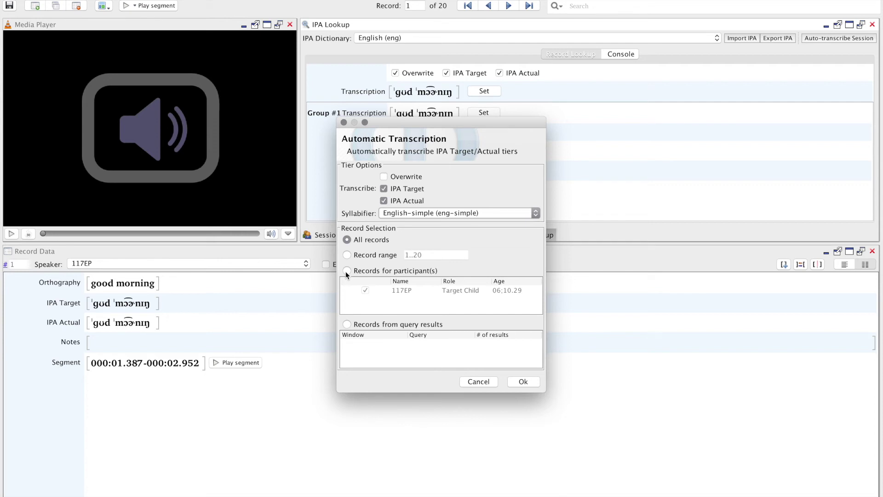
left_click(384, 177)
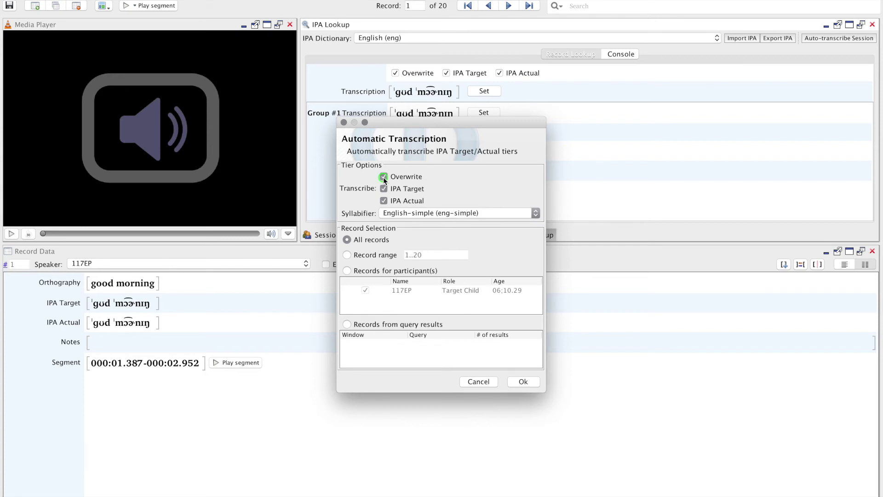
left_click(519, 382)
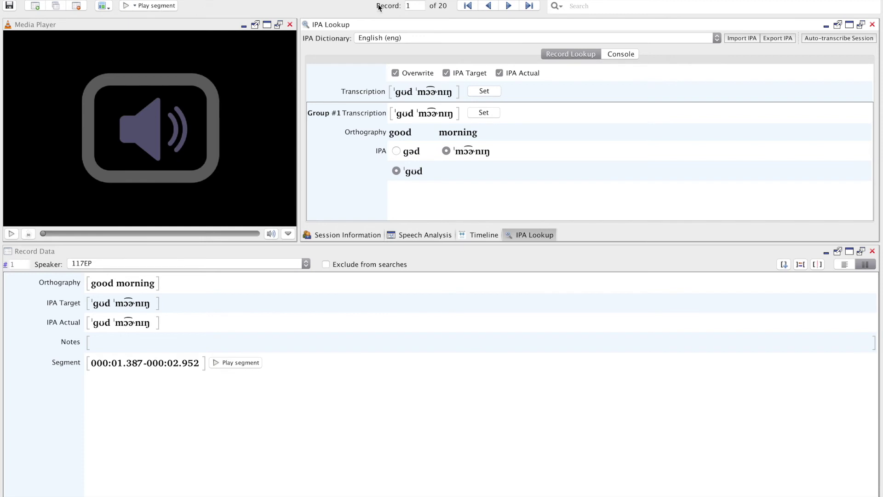
Step: Step forward through the records to record 5 and review their automatic transcriptions
left_click(509, 7)
left_click(511, 6)
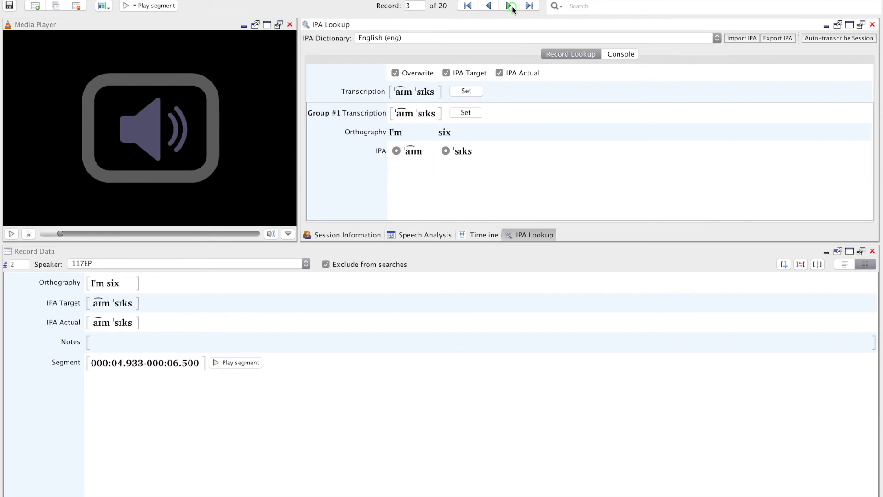
left_click(511, 6)
left_click(511, 7)
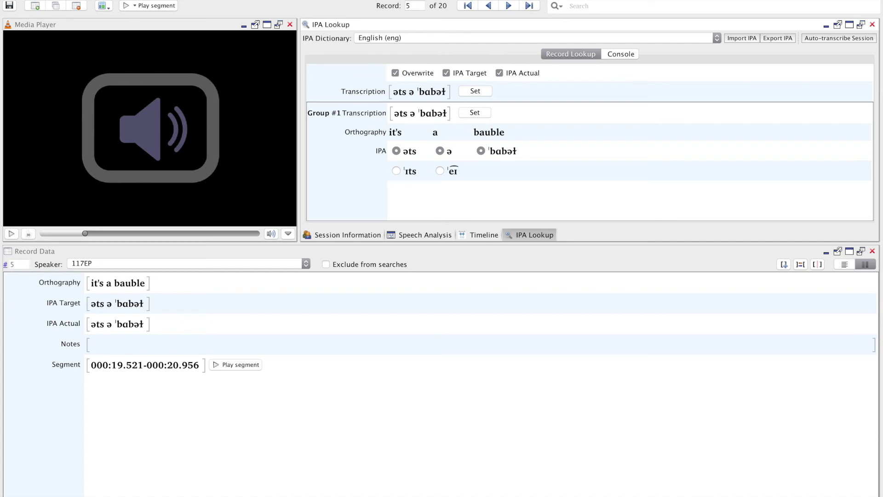
Step: Close the session without saving its changes and open the 116MPA-imit1 session from Group 1
key("super+w")
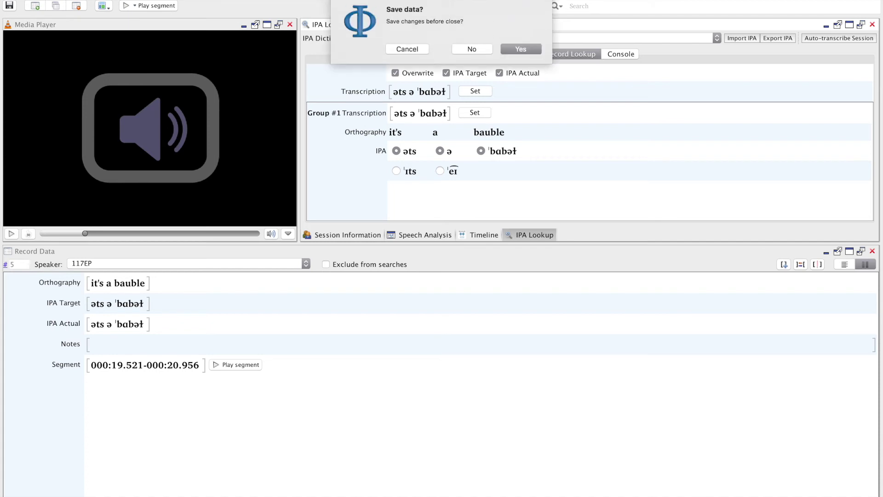
left_click(472, 49)
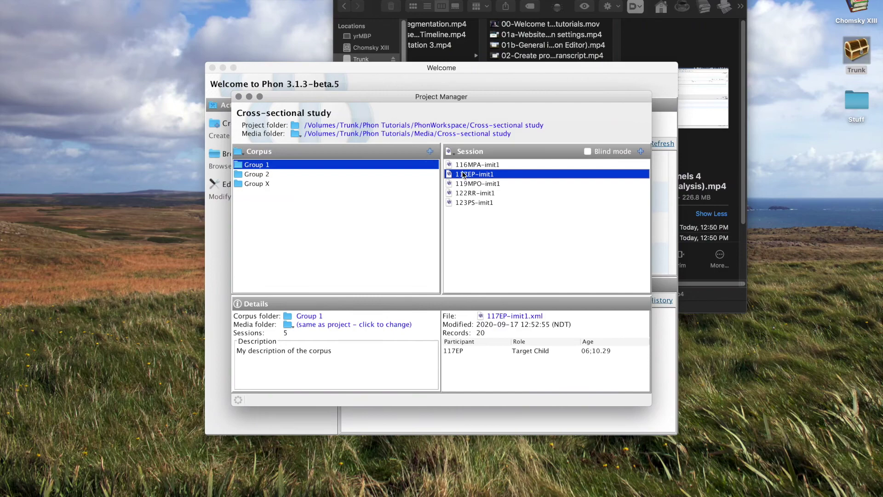
double_click(462, 173)
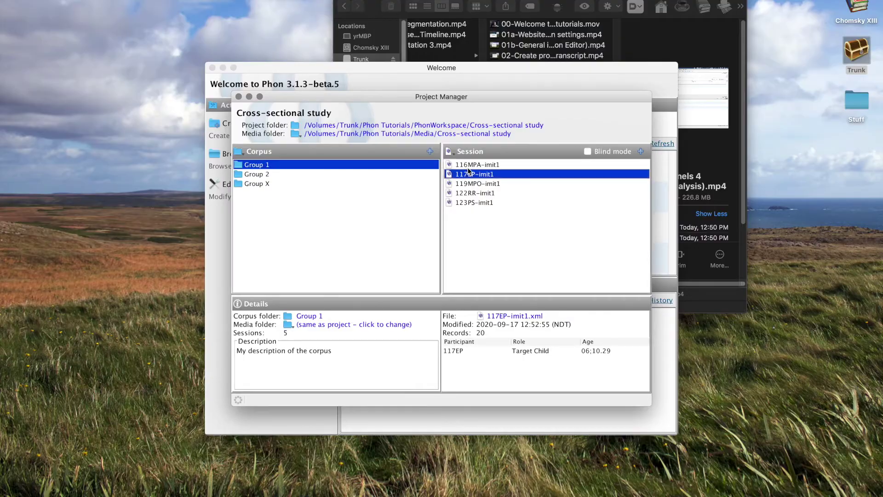
double_click(468, 165)
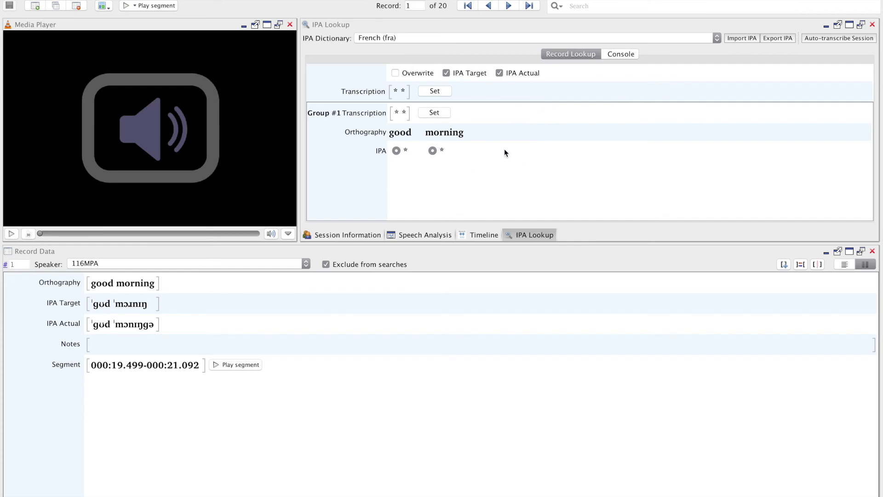
Step: Set the IPA lookup dictionary to English (eng) for the 116MPA-imit1 session
left_click(452, 37)
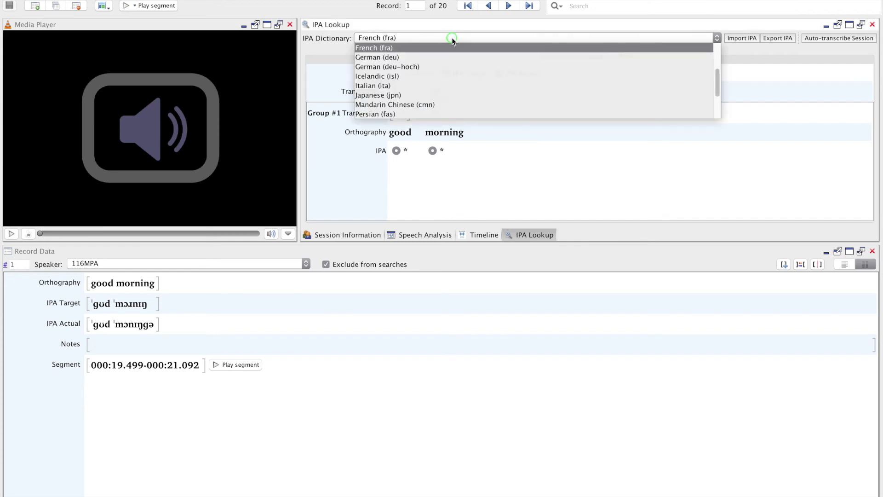
scroll(445, 60, "up", 3)
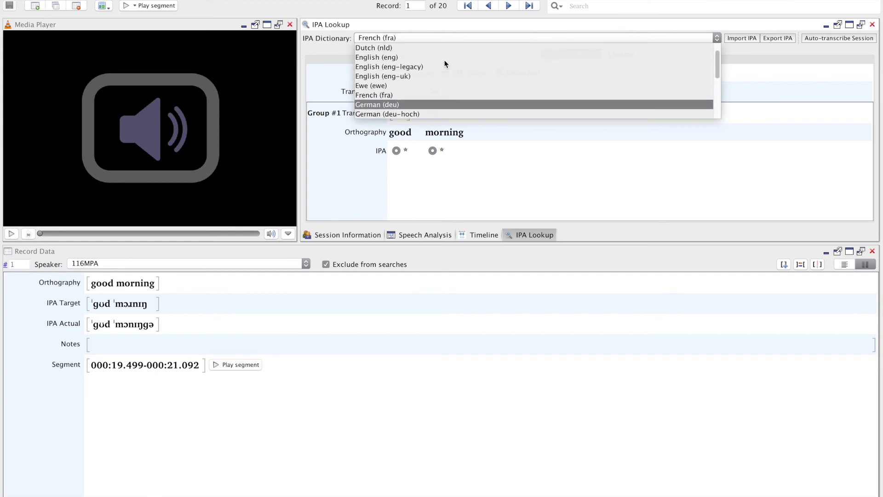
left_click(420, 58)
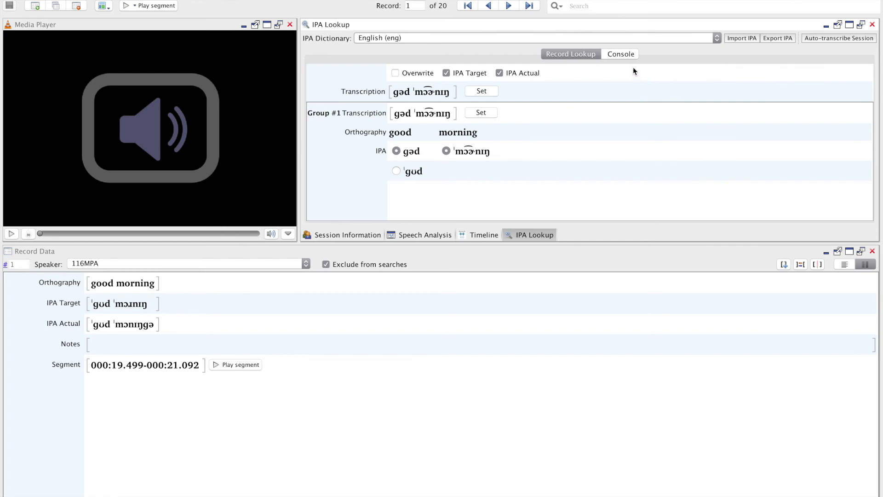
Step: View the IPA Lookup console and return to the record lookup
left_click(620, 54)
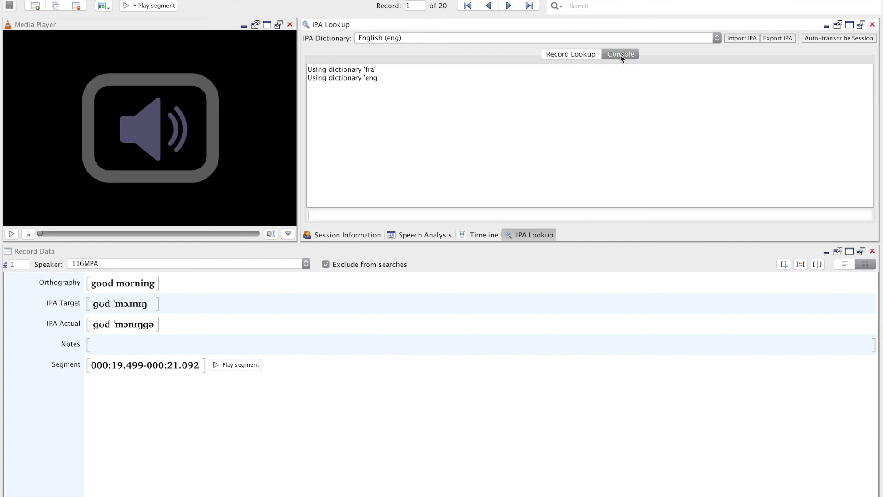
left_click(574, 54)
left_click(630, 55)
left_click(578, 54)
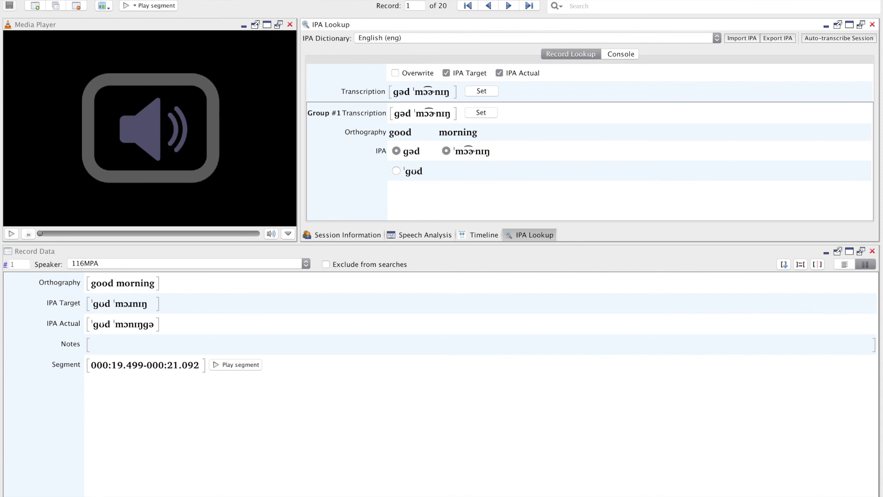
Step: Open the Find & Replace view and check the search type options for the IPA Target tier, keeping Phonex
left_click(209, 0)
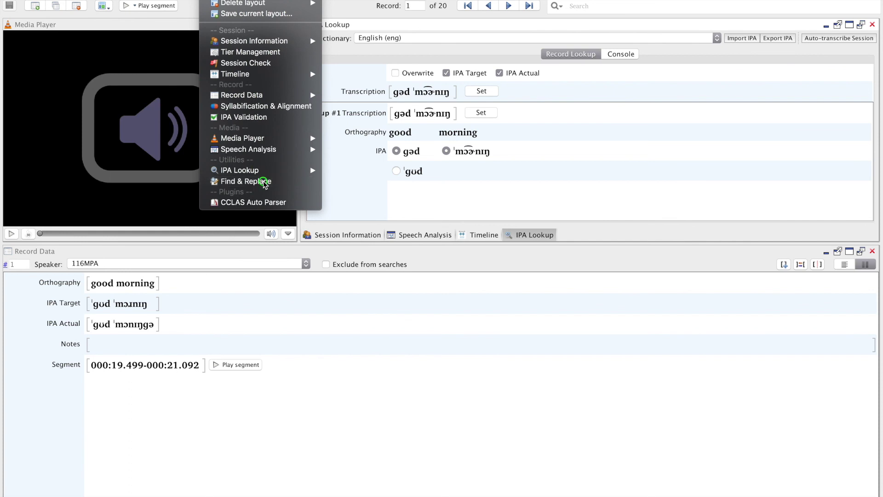
left_click(246, 181)
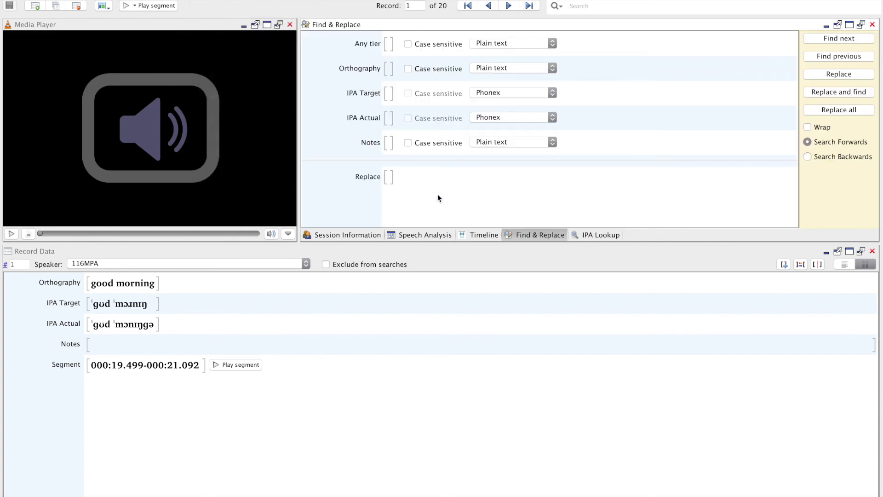
left_click(389, 44)
left_click(554, 93)
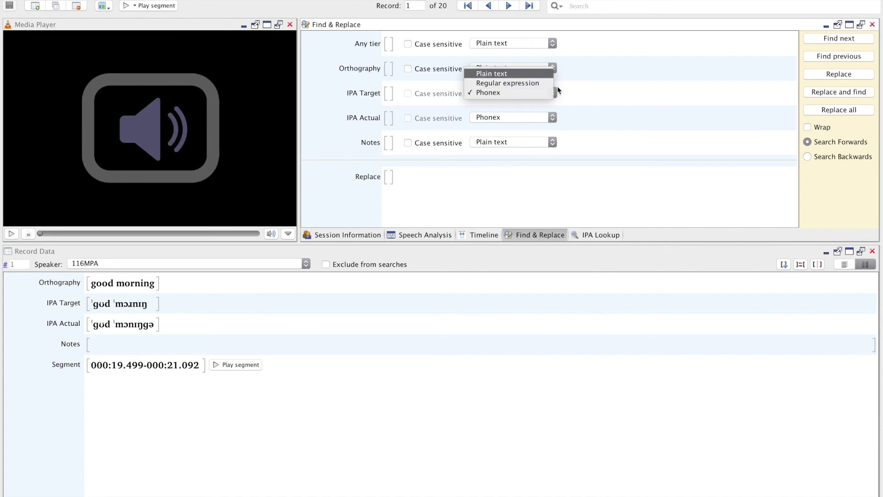
left_click(569, 106)
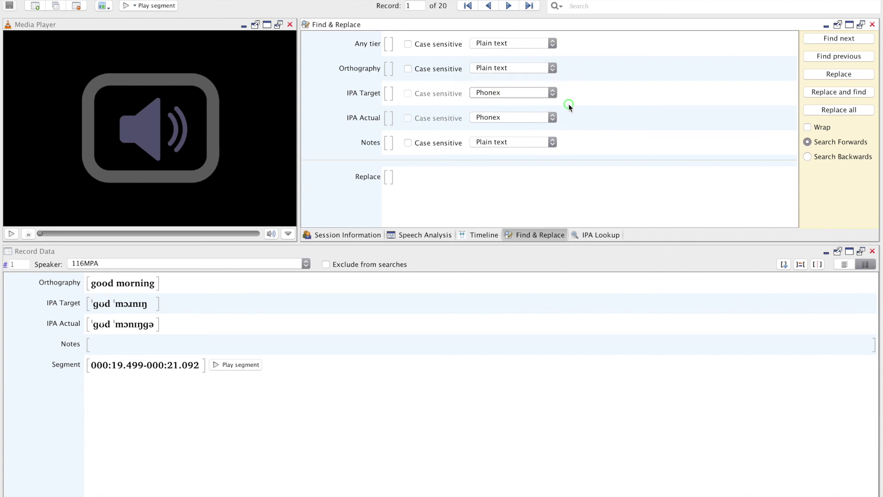